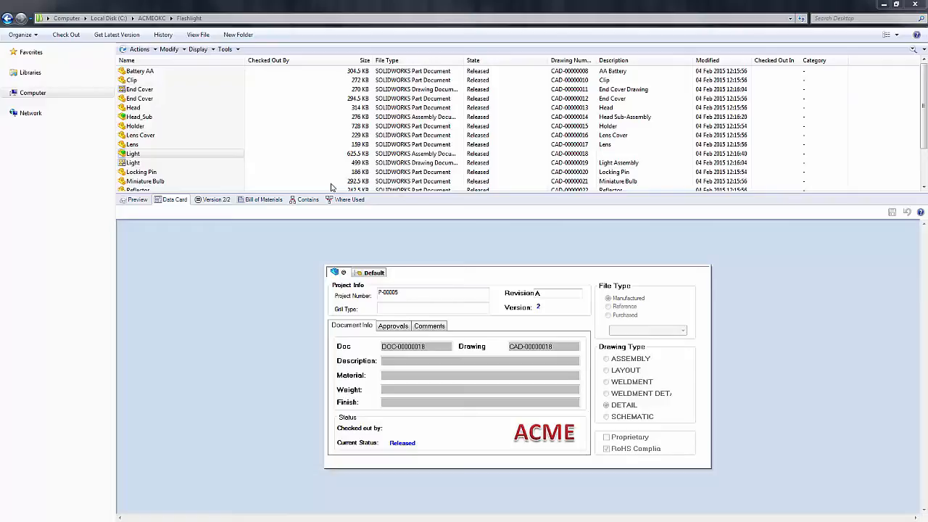
Start a Move Tree on Light.SLDASM, listing its 18 referenced files.
{"action": "left_click", "coordinate": [151, 155]}
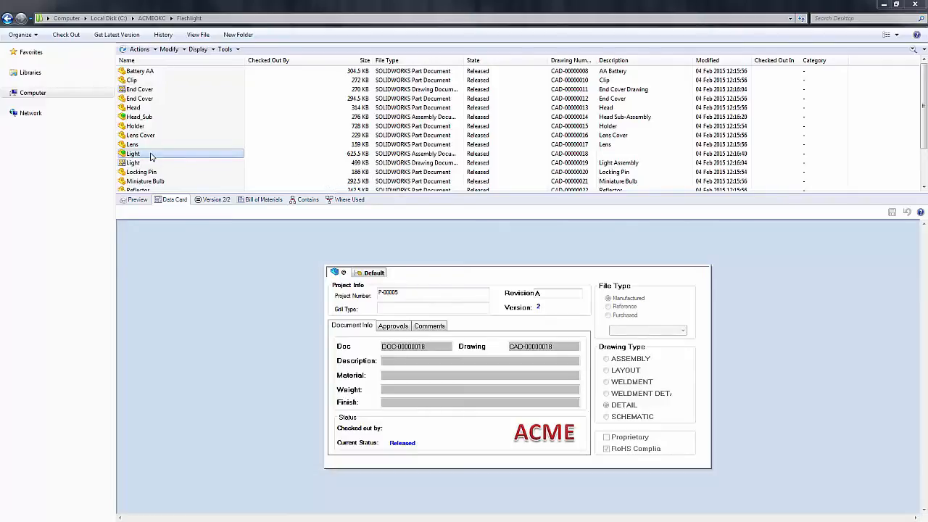
{"action": "left_click", "coordinate": [237, 50]}
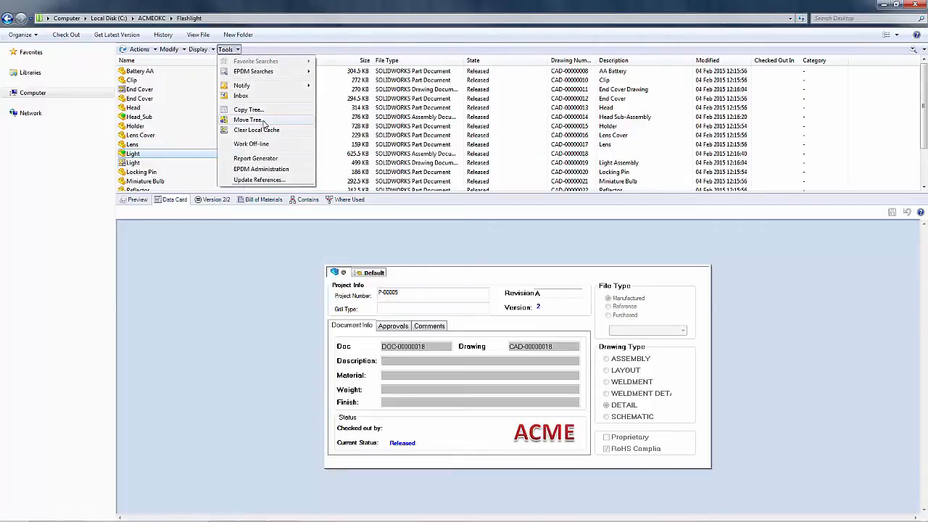
{"action": "left_click", "coordinate": [250, 120]}
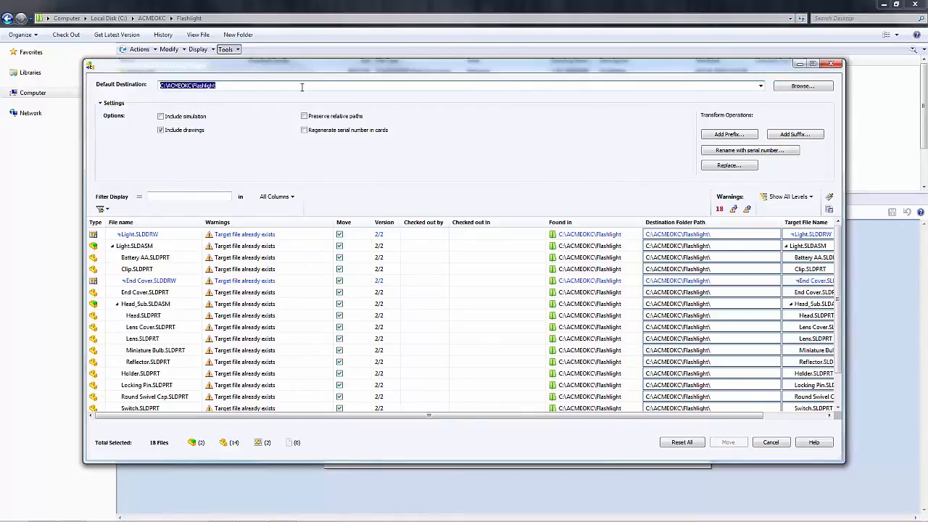
Set New Flashlight Components under ACMEOKC as the destination for all 18 files.
{"action": "left_click", "coordinate": [794, 87]}
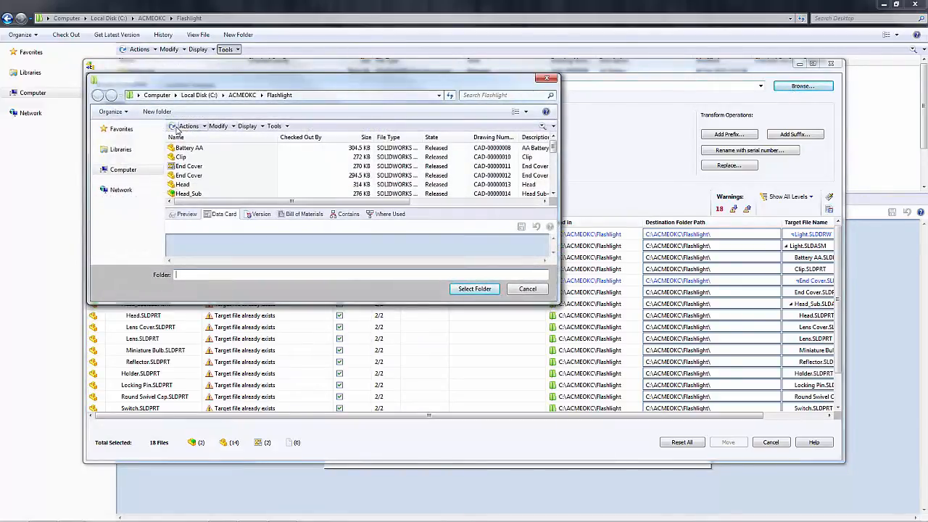
{"action": "left_click", "coordinate": [172, 126]}
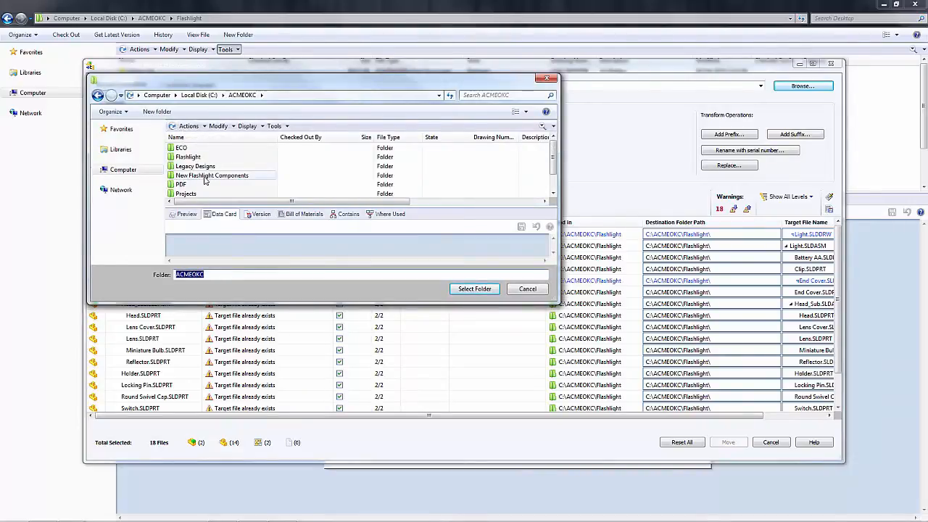
{"action": "left_click", "coordinate": [205, 178]}
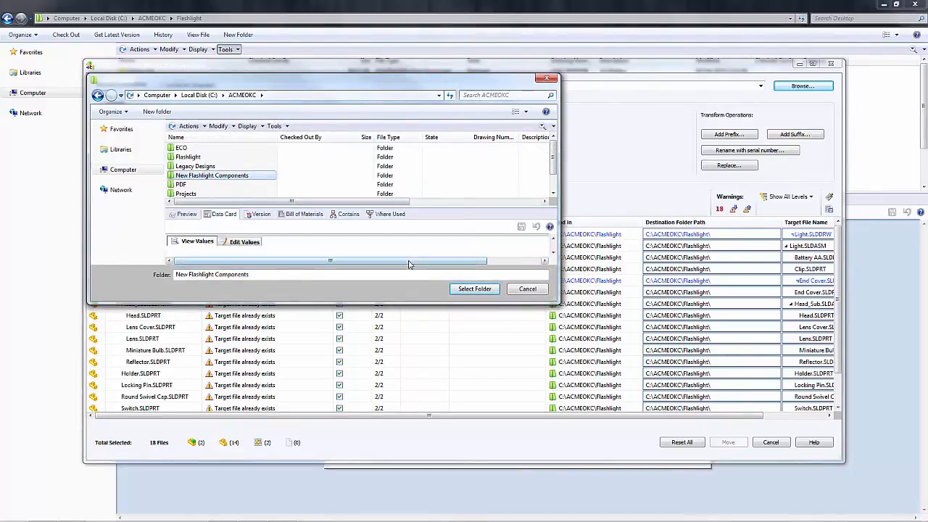
{"action": "left_click", "coordinate": [473, 289]}
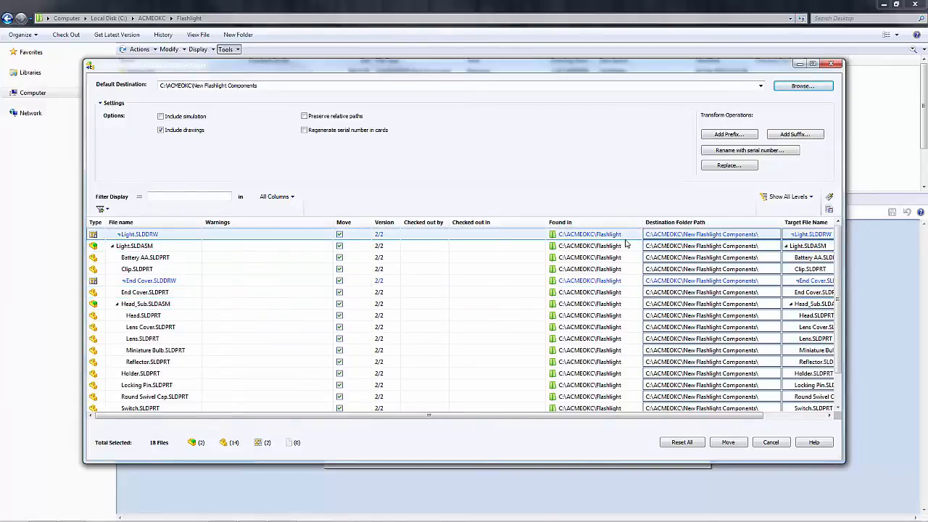
{"action": "mouse_move", "coordinate": [754, 234]}
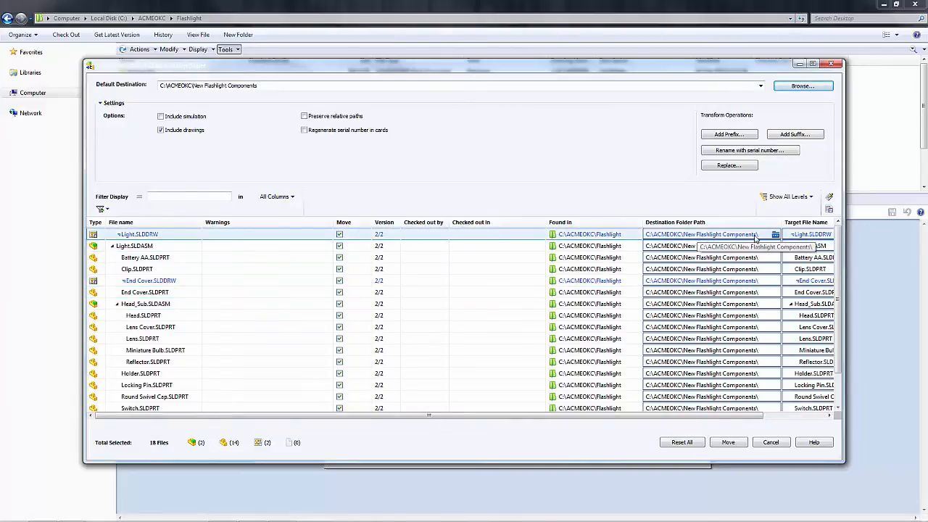
Route Light.SLDDRW and End Cover.SLDDRW to the New Flashlight Drawings subfolder.
{"action": "left_click", "coordinate": [774, 235]}
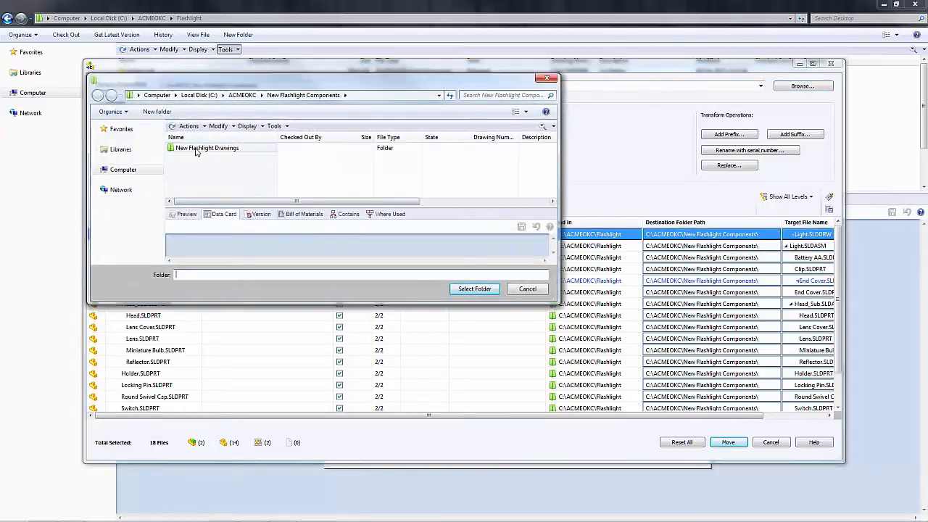
{"action": "double_click", "coordinate": [201, 151]}
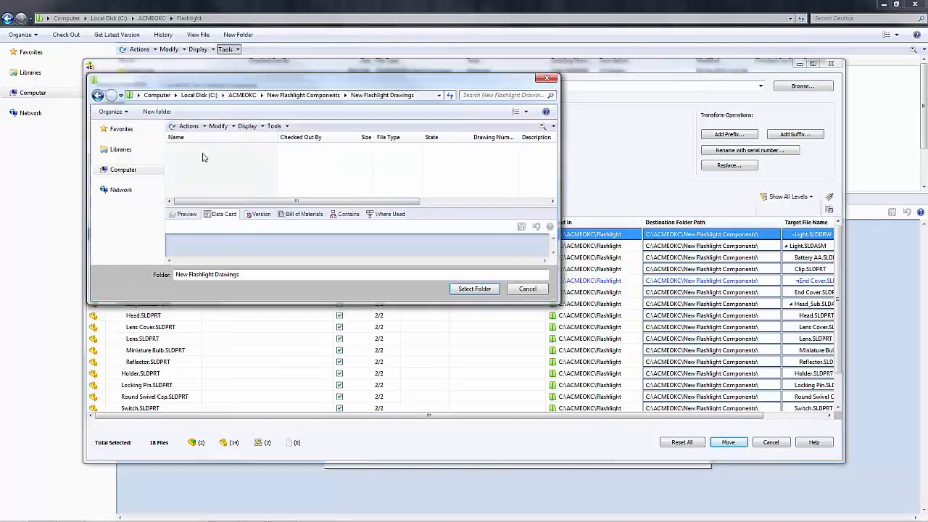
{"action": "left_click", "coordinate": [476, 289]}
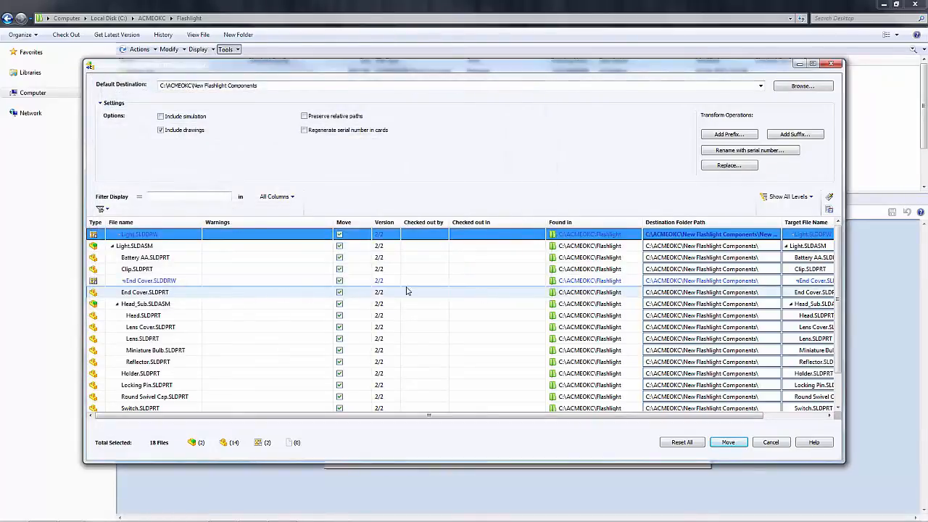
{"action": "left_click", "coordinate": [776, 281]}
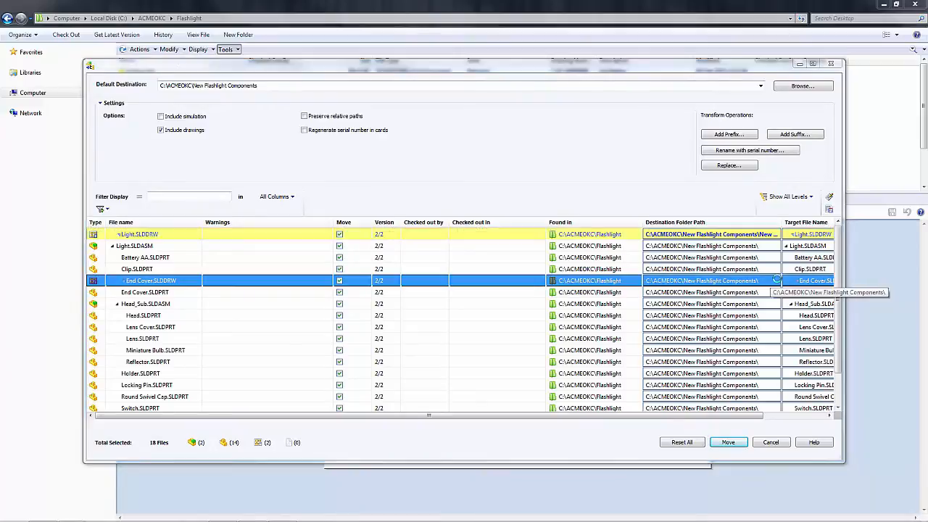
{"action": "double_click", "coordinate": [229, 150]}
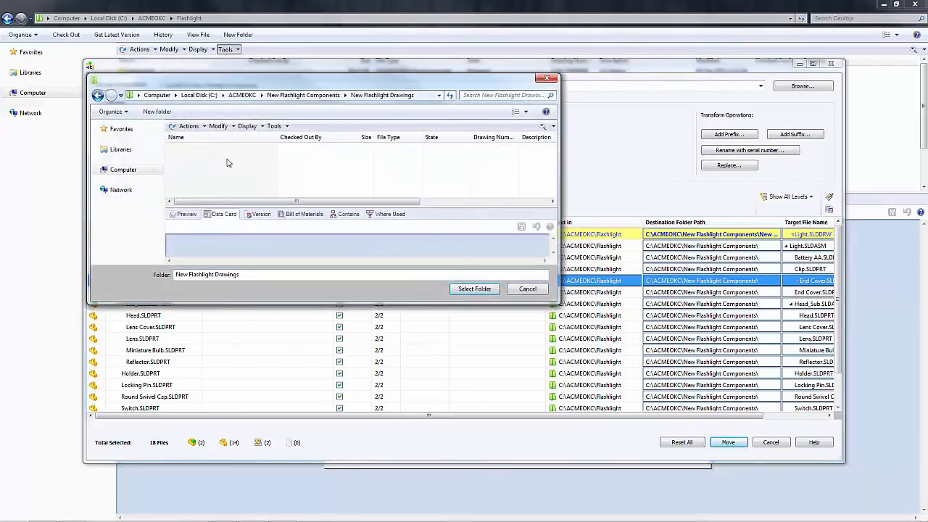
{"action": "left_click", "coordinate": [475, 289]}
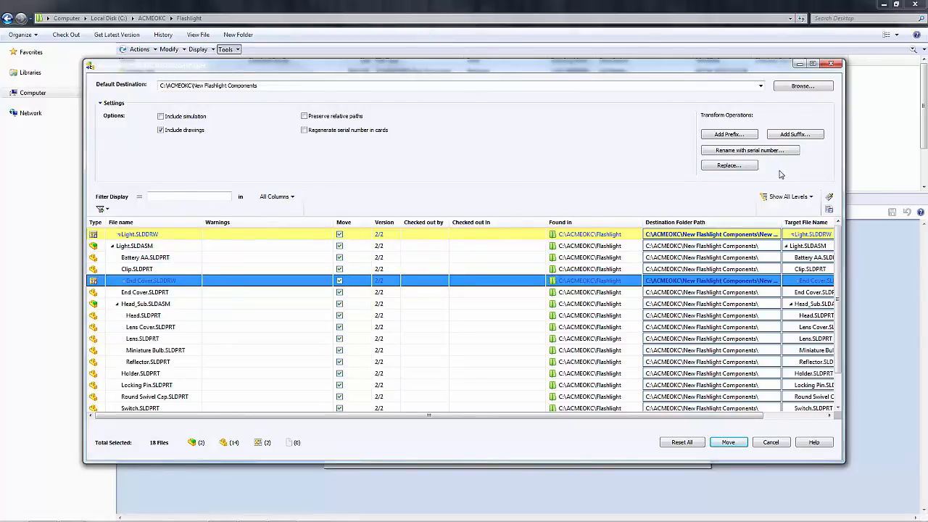
Carry out the move of all Light assembly files, emptying the Flashlight folder.
{"action": "left_click", "coordinate": [728, 442]}
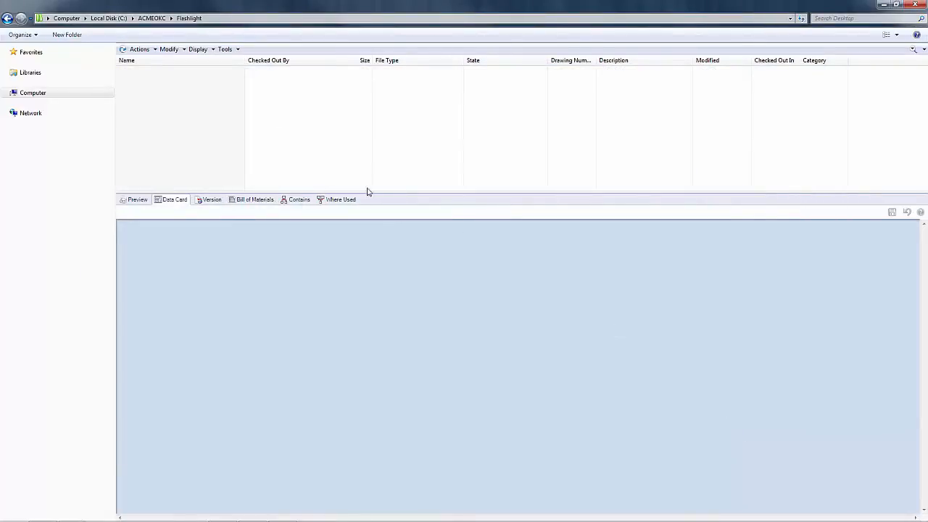
Browse into New Flashlight Components > New Flashlight Drawings and view the End Cover drawing.
{"action": "left_click", "coordinate": [123, 50]}
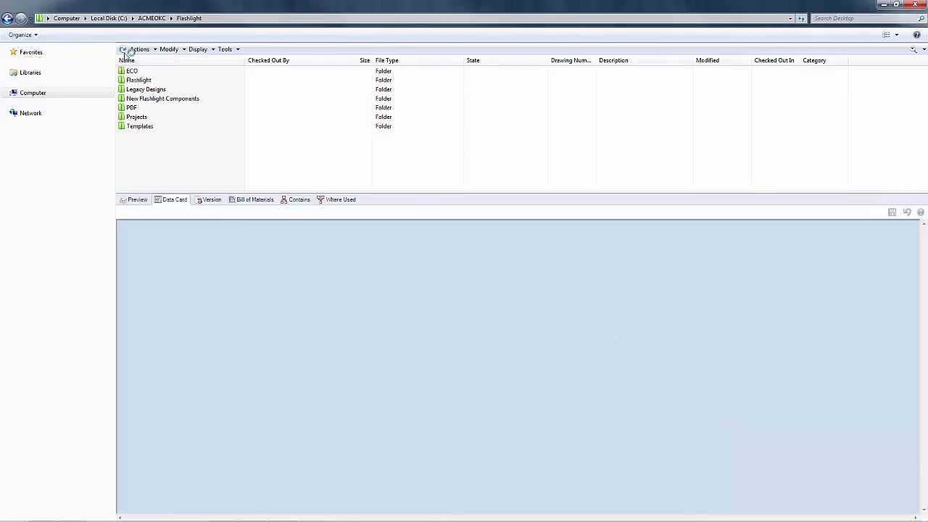
{"action": "left_click", "coordinate": [165, 103]}
{"action": "left_click", "coordinate": [185, 103]}
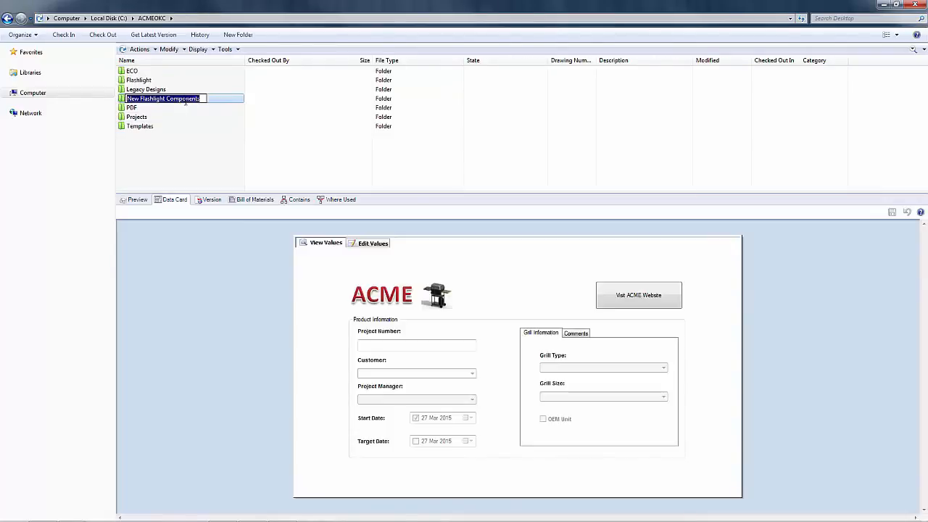
{"action": "double_click", "coordinate": [170, 104]}
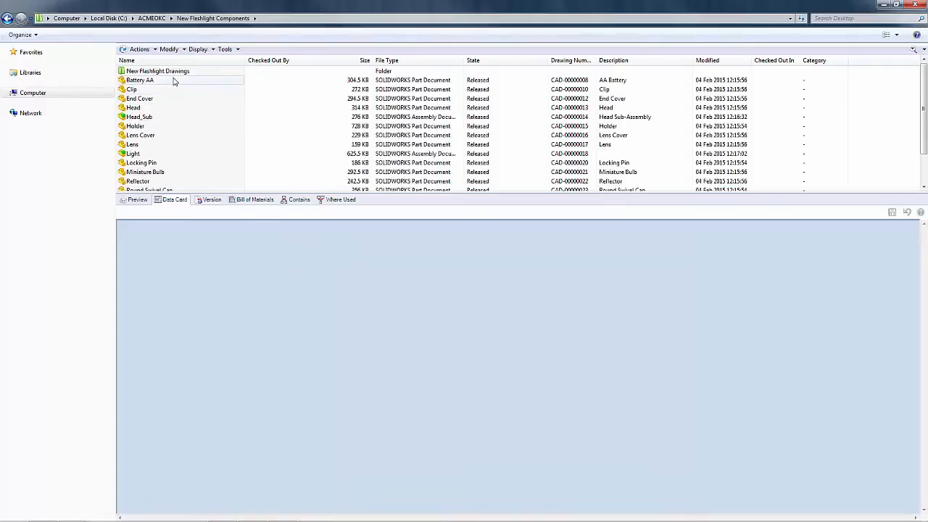
{"action": "scroll", "coordinate": [199, 165], "scroll_direction": "down", "scroll_amount": 1}
{"action": "scroll", "coordinate": [202, 162], "scroll_direction": "up", "scroll_amount": 1}
{"action": "double_click", "coordinate": [167, 71]}
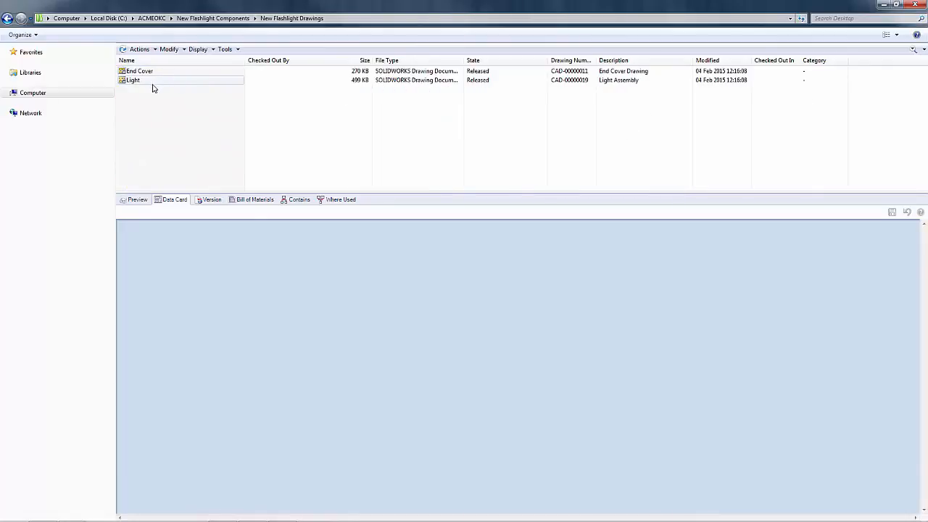
{"action": "left_click", "coordinate": [149, 72]}
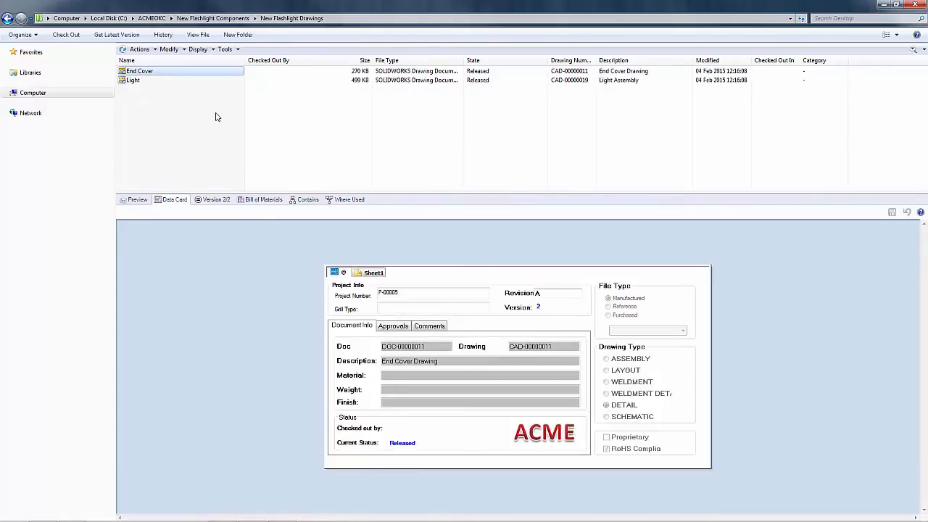